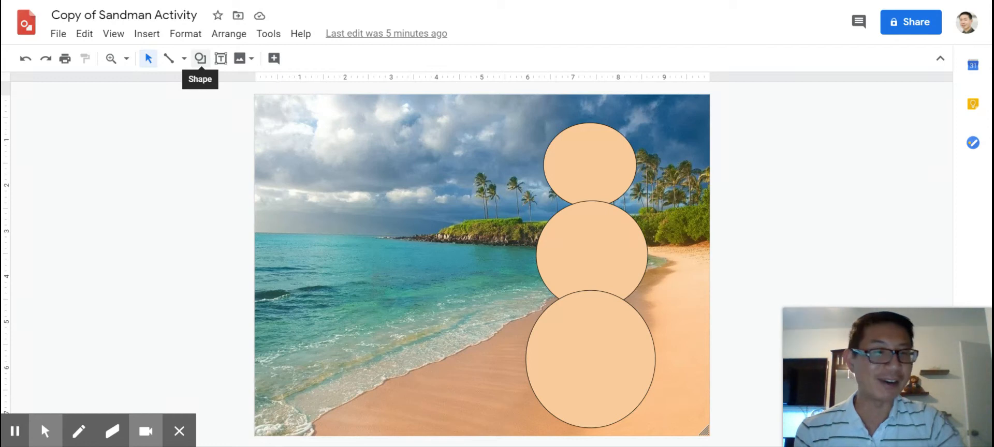
{"action": "left_click", "coordinate": [202, 59]}
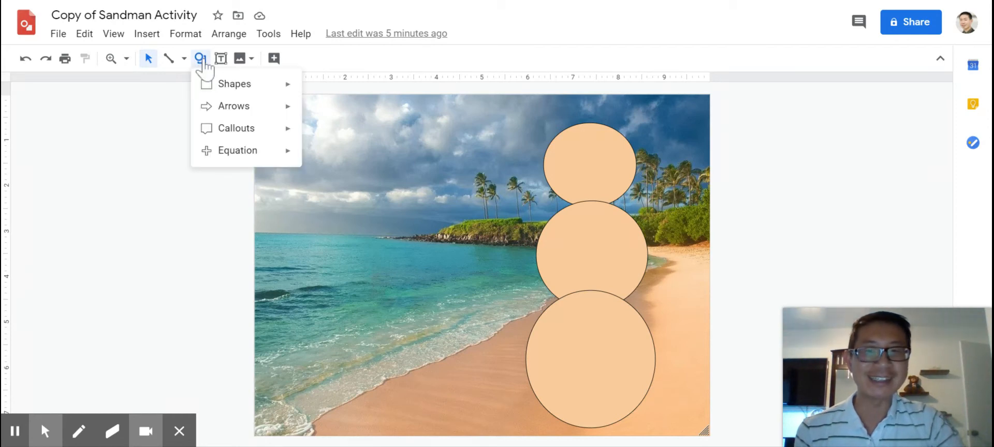
{"action": "mouse_move", "coordinate": [291, 89]}
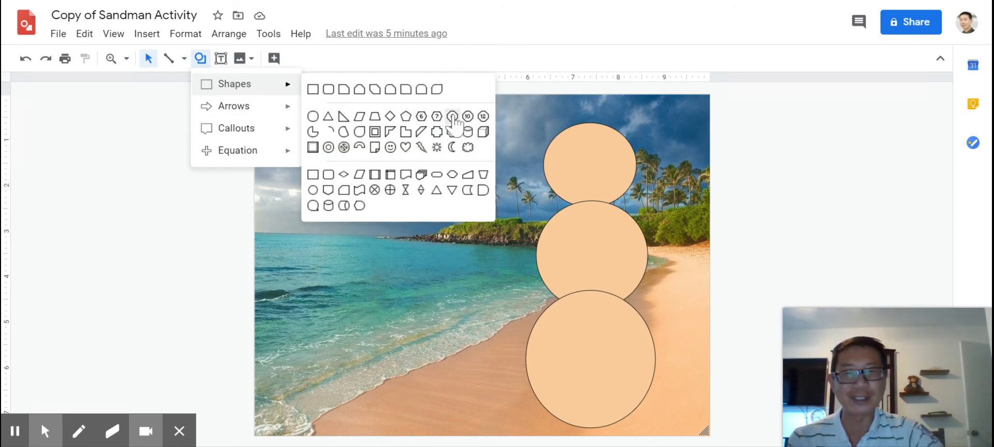
{"action": "left_click", "coordinate": [202, 60]}
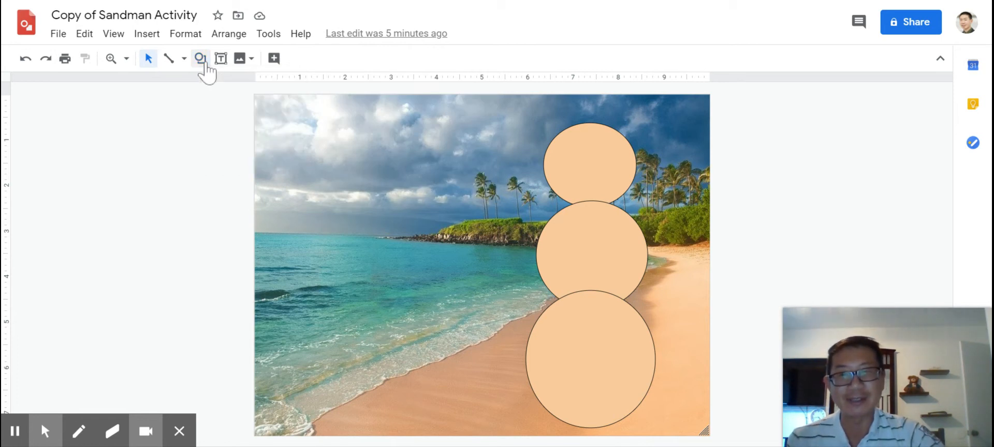
Add a small oval with a solid black fill as the sandman's first eye, on the upper left part of the head
{"action": "left_click", "coordinate": [570, 145]}
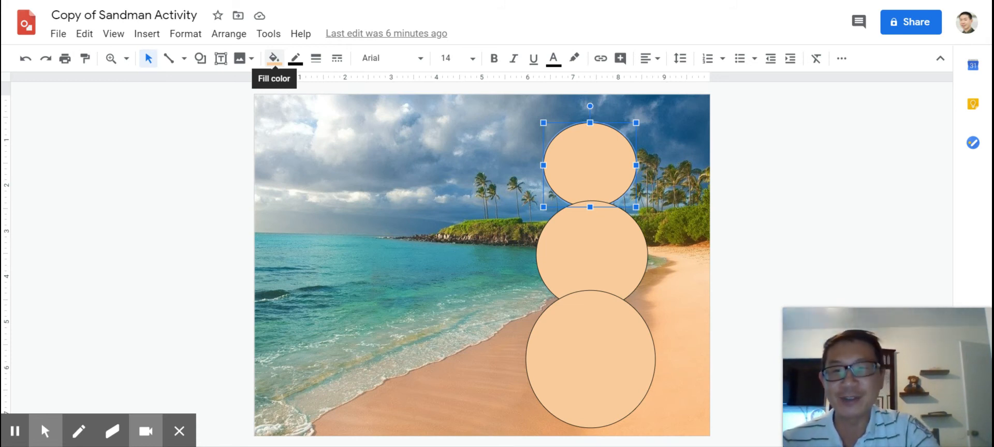
{"action": "left_click", "coordinate": [202, 59]}
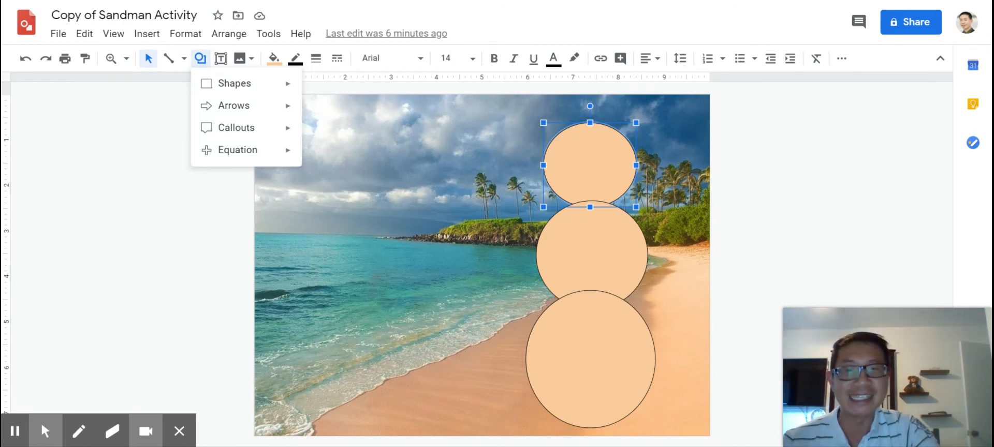
{"action": "mouse_move", "coordinate": [206, 83]}
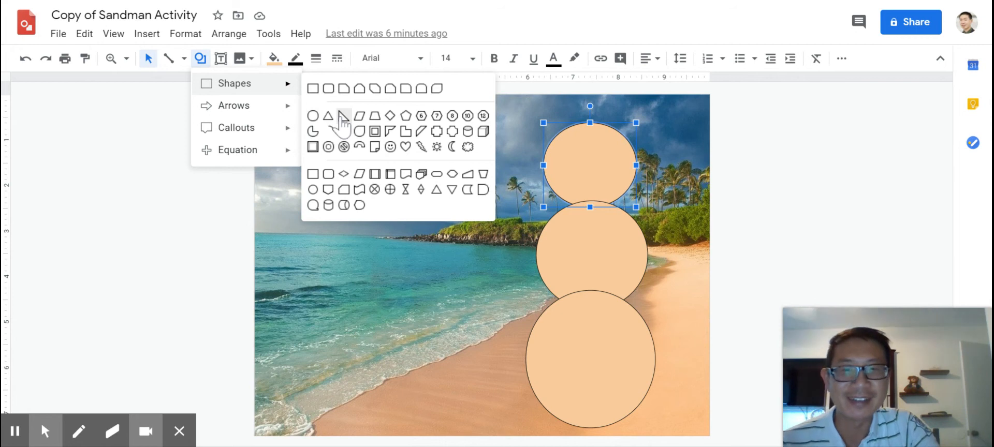
{"action": "left_click", "coordinate": [312, 116]}
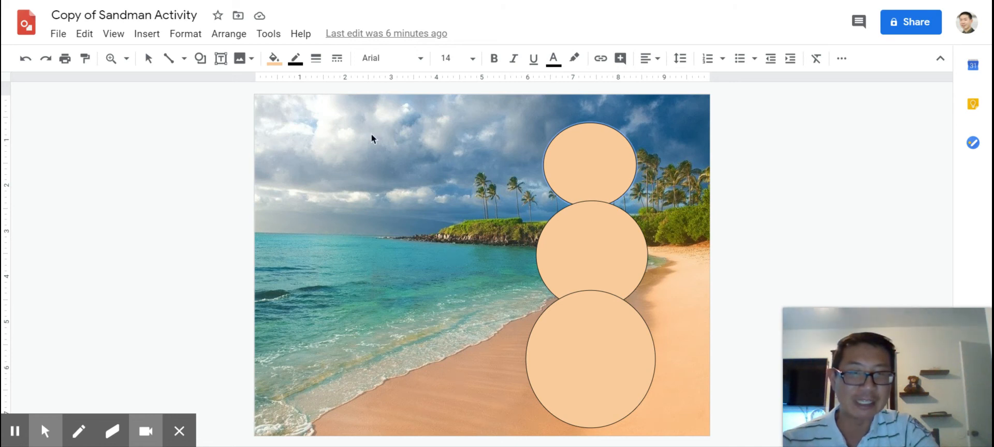
{"action": "left_click_drag", "start_coordinate": [372, 133], "coordinate": [397, 161]}
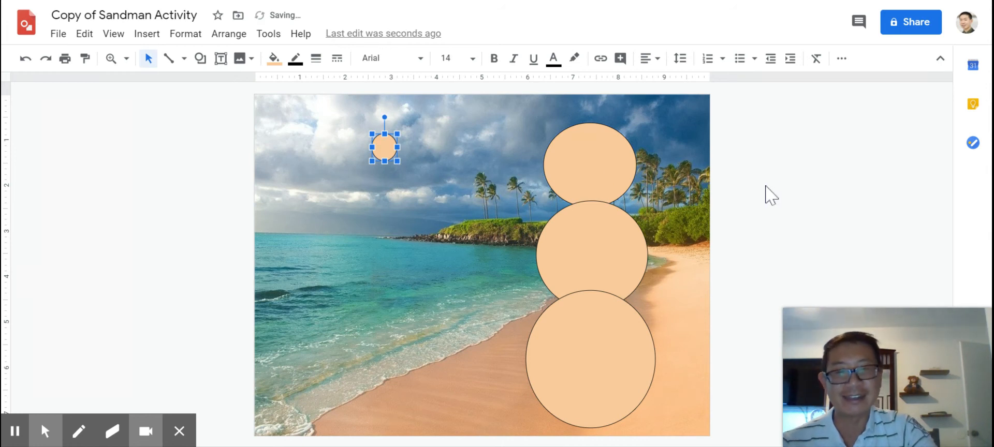
{"action": "left_click", "coordinate": [274, 58]}
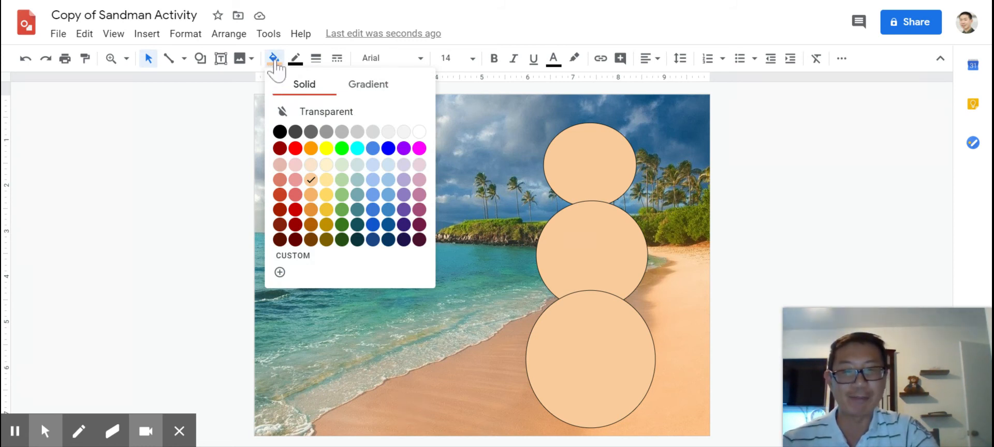
{"action": "left_click", "coordinate": [279, 134]}
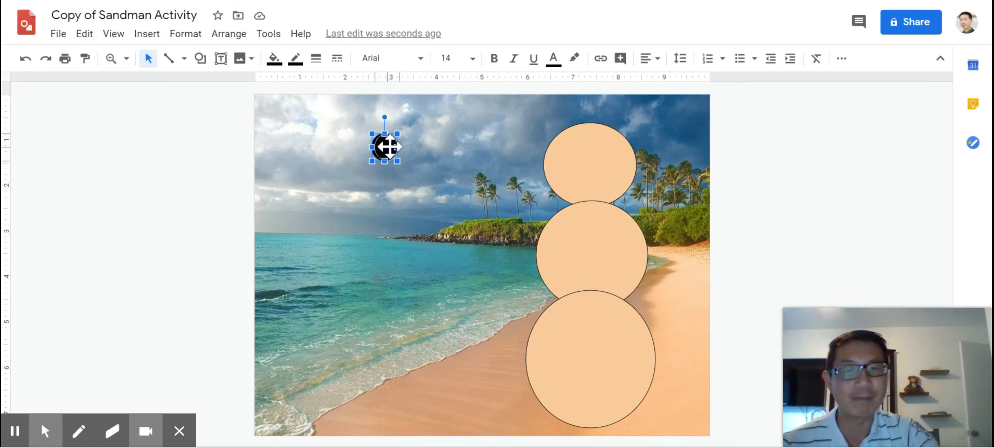
{"action": "left_click_drag", "start_coordinate": [385, 148], "coordinate": [388, 148]}
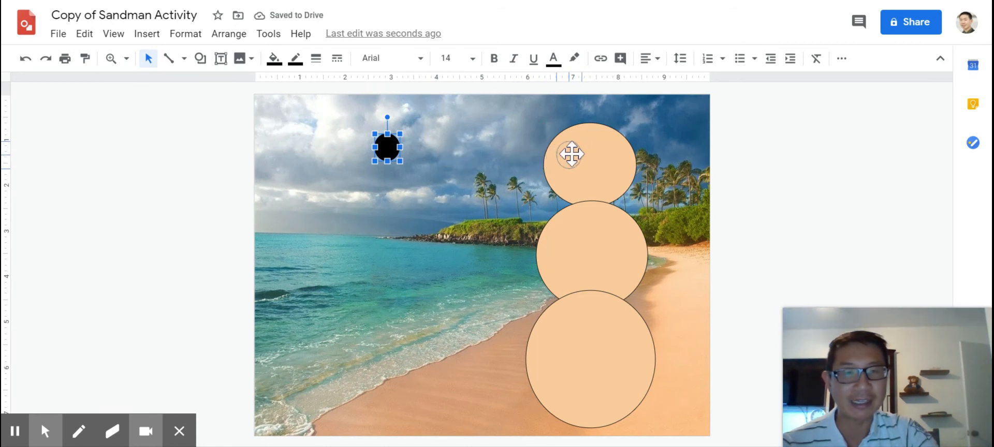
{"action": "left_click_drag", "start_coordinate": [573, 154], "coordinate": [573, 153]}
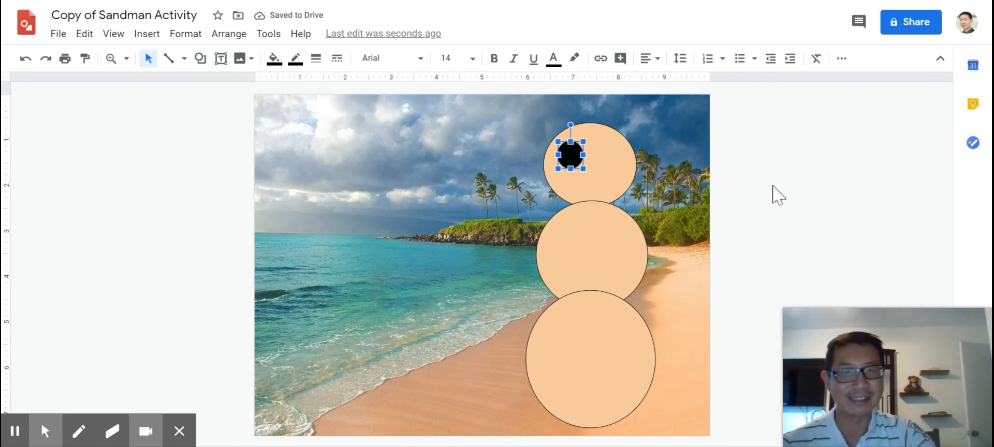
{"action": "left_click", "coordinate": [200, 59]}
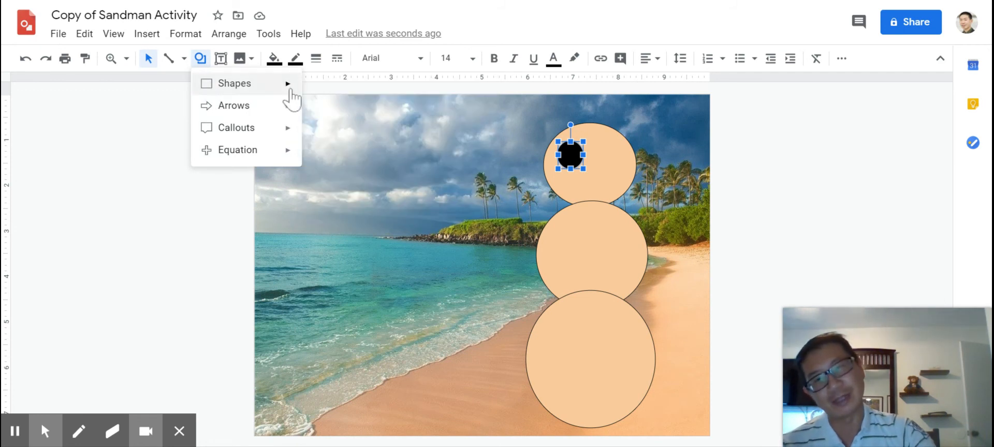
{"action": "mouse_move", "coordinate": [288, 89]}
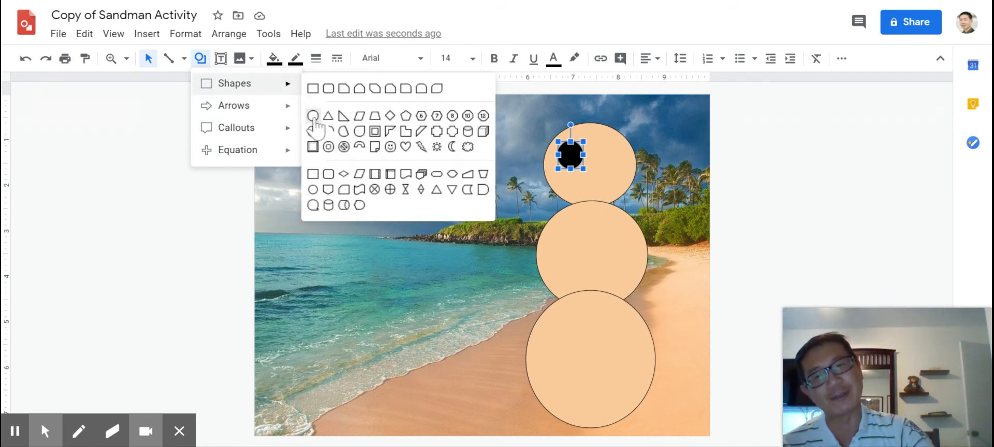
{"action": "left_click", "coordinate": [314, 116]}
{"action": "left_click", "coordinate": [314, 118]}
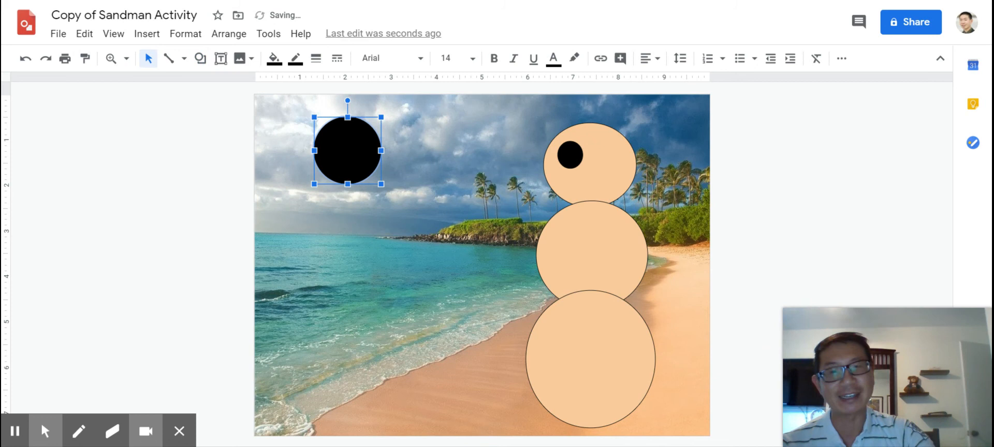
{"action": "left_click_drag", "start_coordinate": [381, 184], "coordinate": [609, 155]}
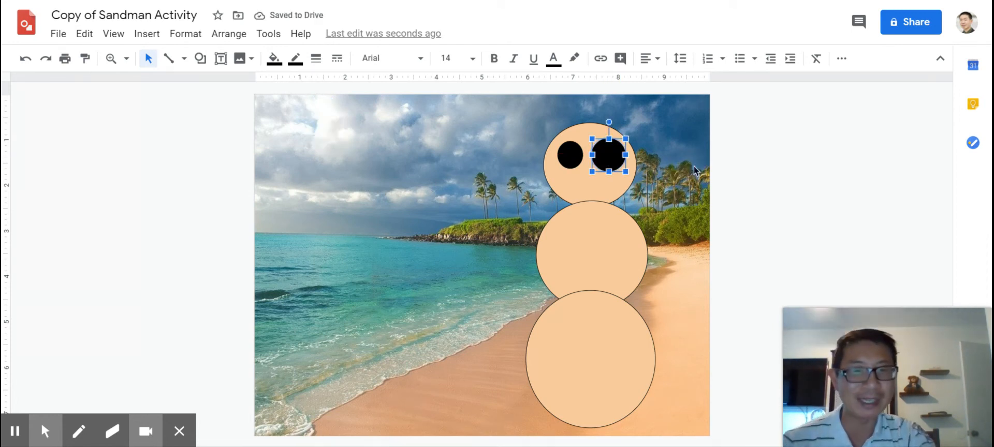
{"action": "key", "text": "Delete"}
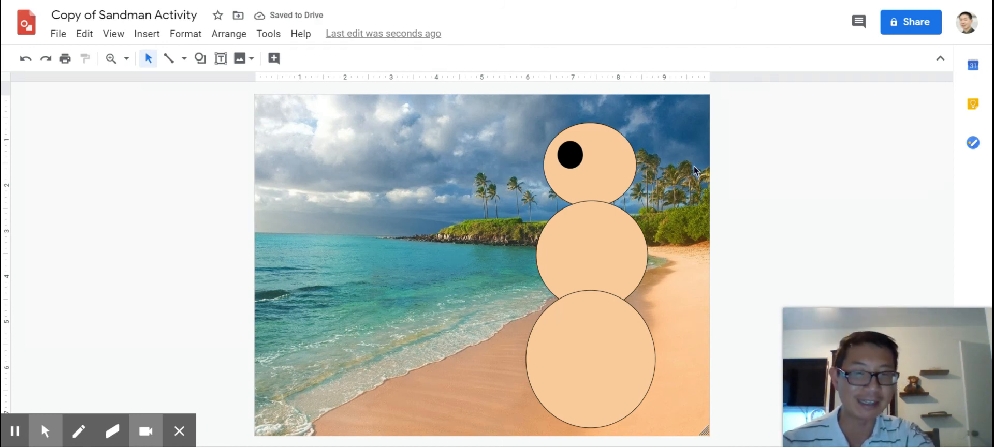
{"action": "left_click", "coordinate": [564, 161]}
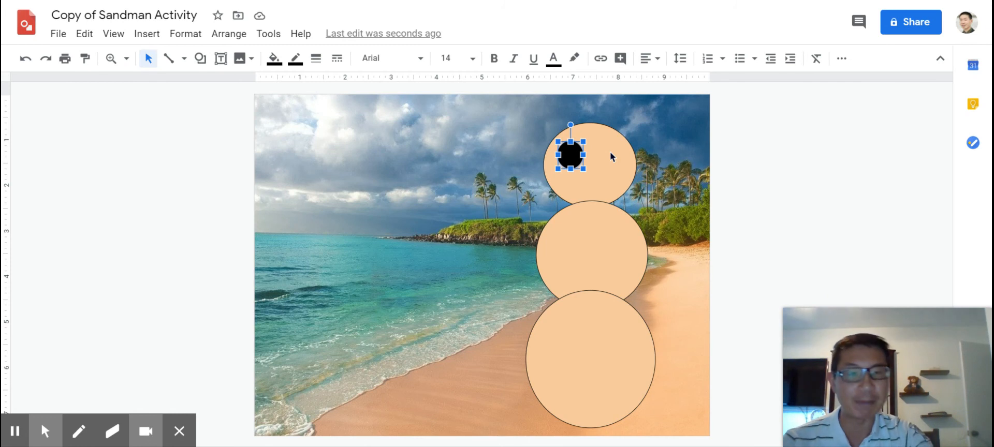
{"action": "left_click", "coordinate": [772, 147]}
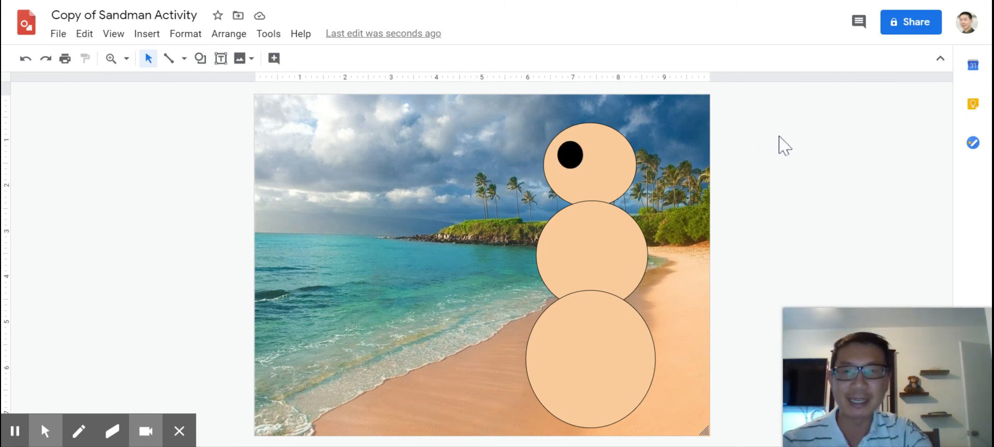
Add a second small black-filled oval and place it beside the first eye on the right half of the sandman's head
{"action": "left_click", "coordinate": [205, 61]}
{"action": "mouse_move", "coordinate": [217, 84]}
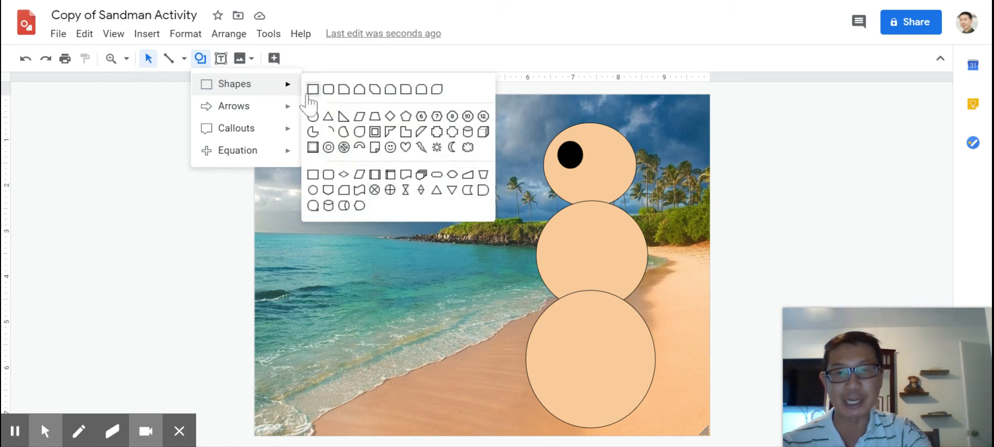
{"action": "left_click", "coordinate": [312, 119]}
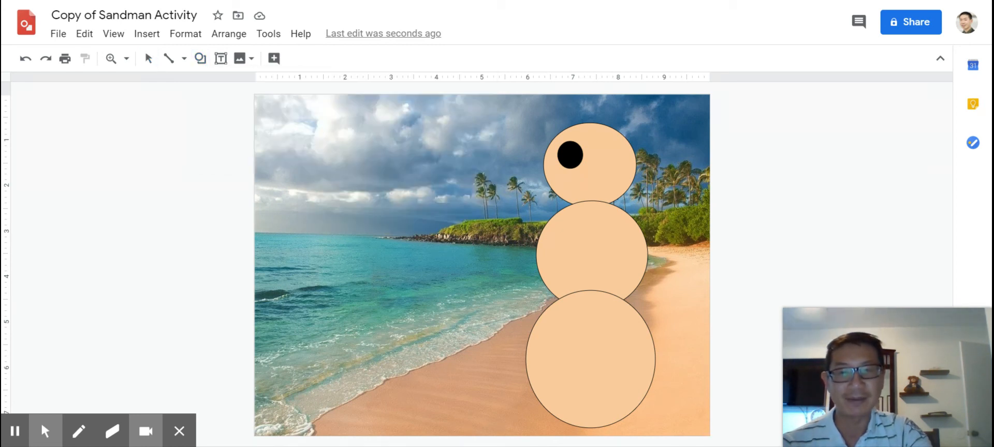
{"action": "left_click_drag", "start_coordinate": [331, 114], "coordinate": [358, 145]}
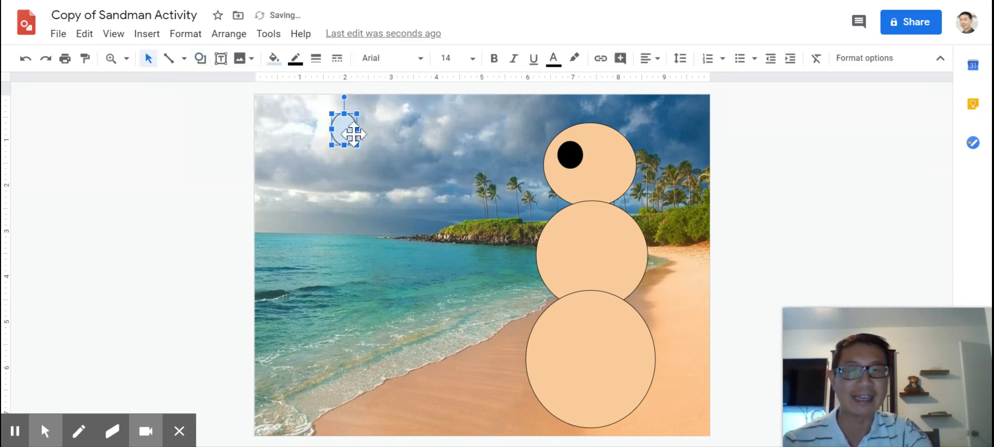
{"action": "left_click", "coordinate": [275, 59]}
{"action": "left_click", "coordinate": [279, 131]}
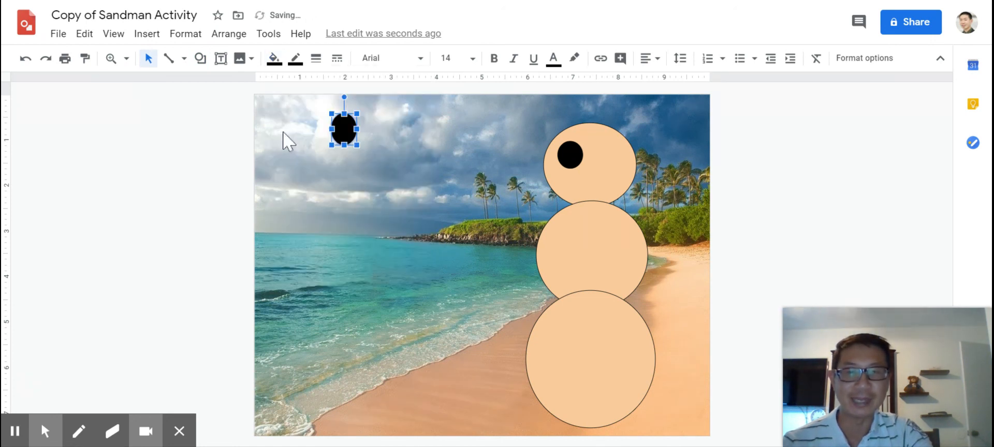
{"action": "left_click_drag", "start_coordinate": [346, 120], "coordinate": [606, 150]}
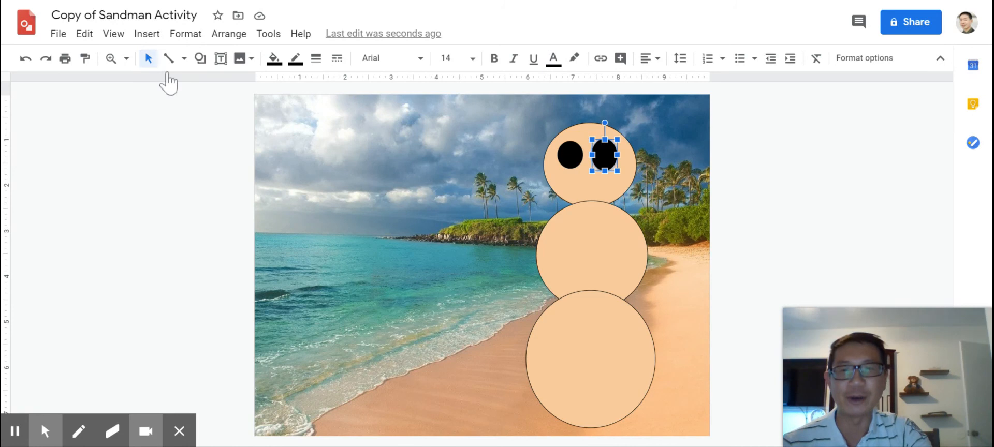
Add a narrow orange triangle as the sandman's nose, centred on the head between and just below the eyes
{"action": "left_click", "coordinate": [207, 62]}
{"action": "mouse_move", "coordinate": [220, 88]}
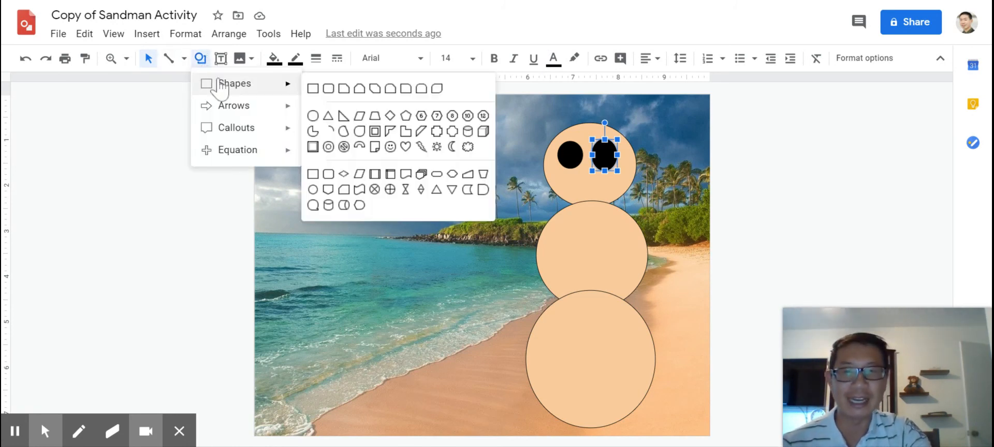
{"action": "left_click", "coordinate": [330, 117]}
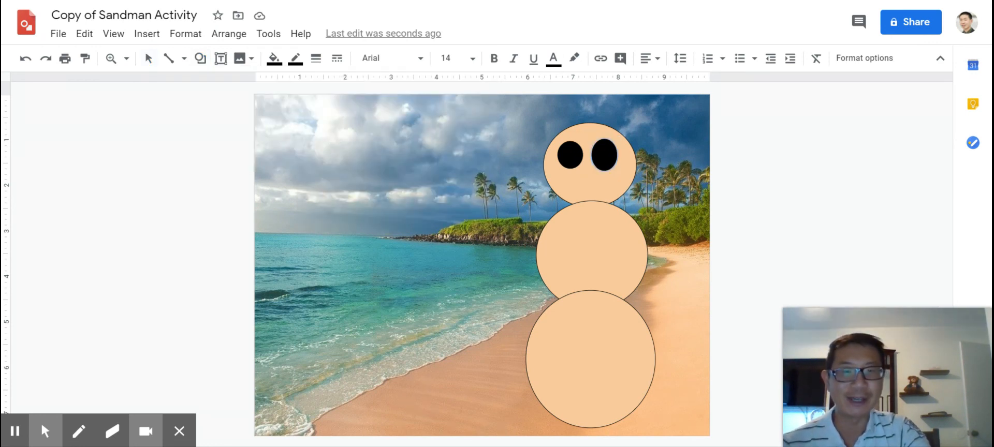
{"action": "left_click_drag", "start_coordinate": [367, 132], "coordinate": [351, 161]}
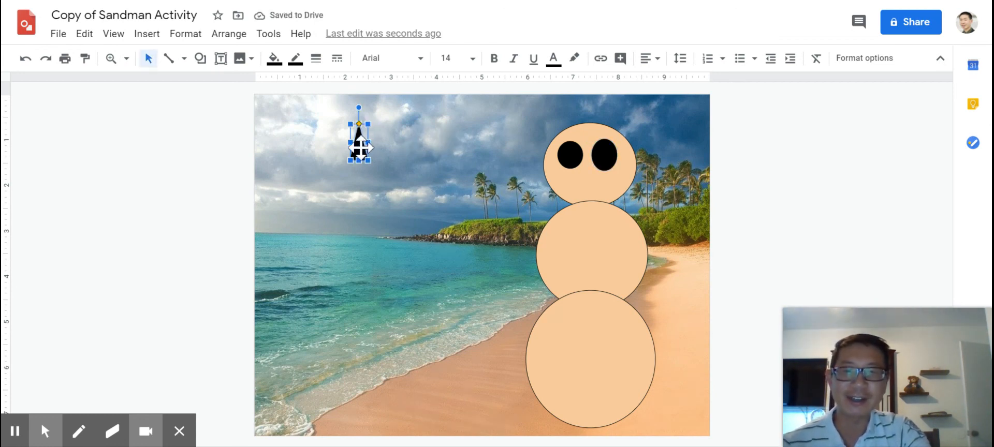
{"action": "left_click", "coordinate": [274, 62]}
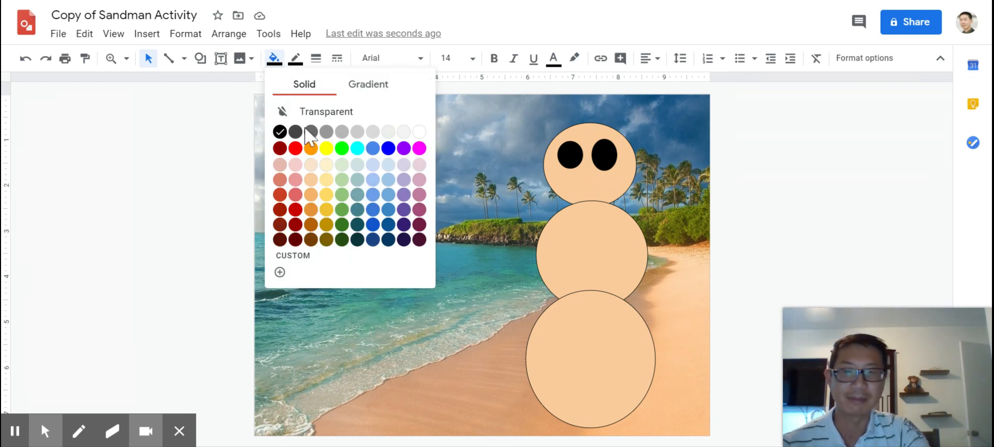
{"action": "left_click", "coordinate": [310, 150]}
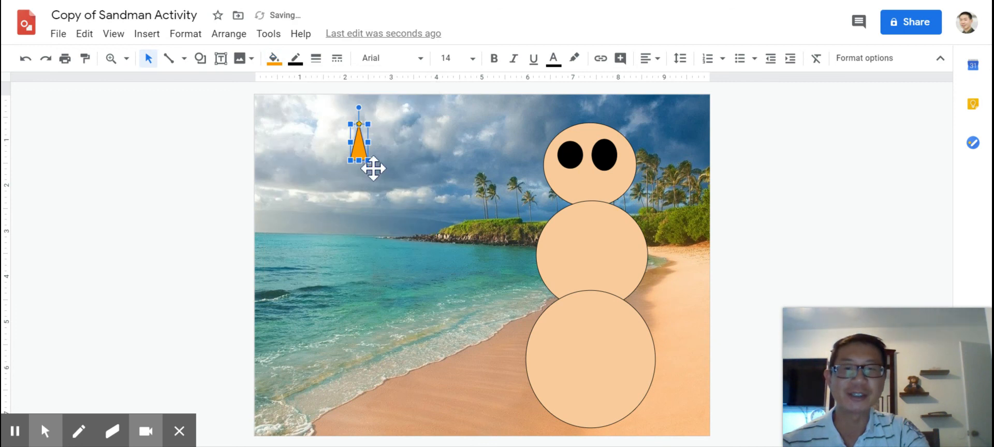
{"action": "left_click_drag", "start_coordinate": [359, 151], "coordinate": [360, 149]}
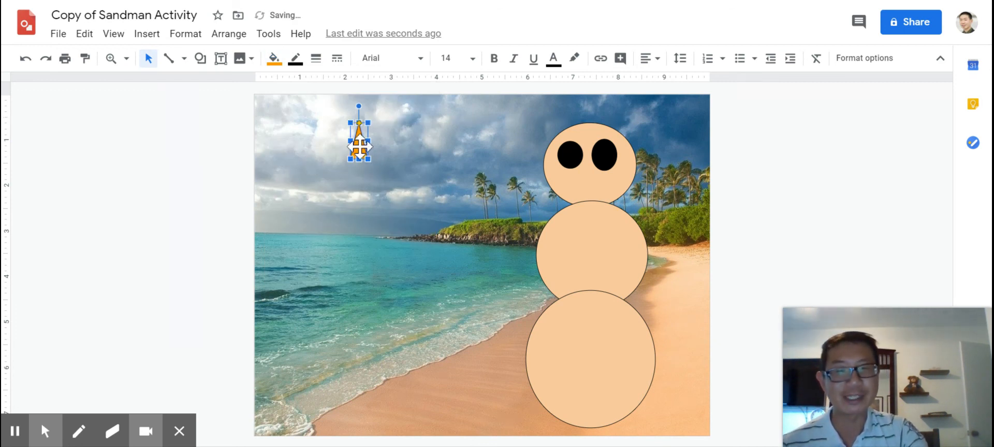
{"action": "left_click_drag", "start_coordinate": [360, 148], "coordinate": [590, 175]}
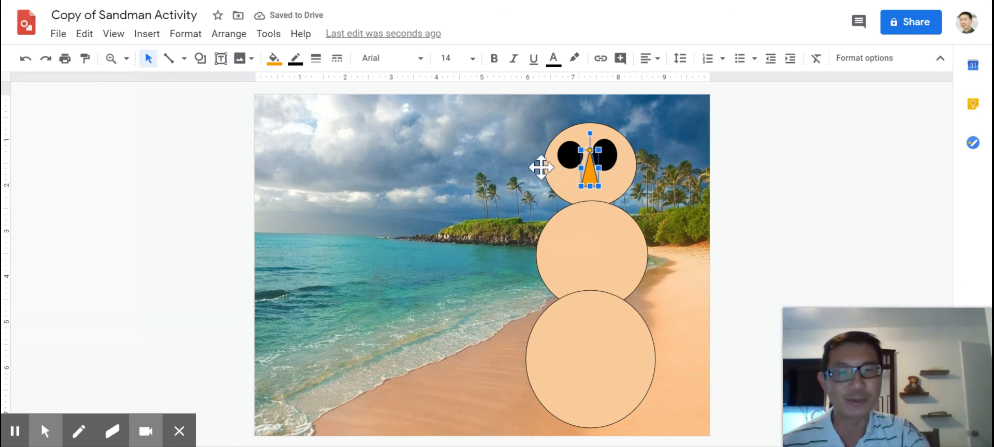
Add a tiny red-filled circle as the sandman's mouth, directly beneath the orange nose
{"action": "left_click", "coordinate": [200, 60]}
{"action": "mouse_move", "coordinate": [254, 85]}
{"action": "left_click", "coordinate": [312, 109]}
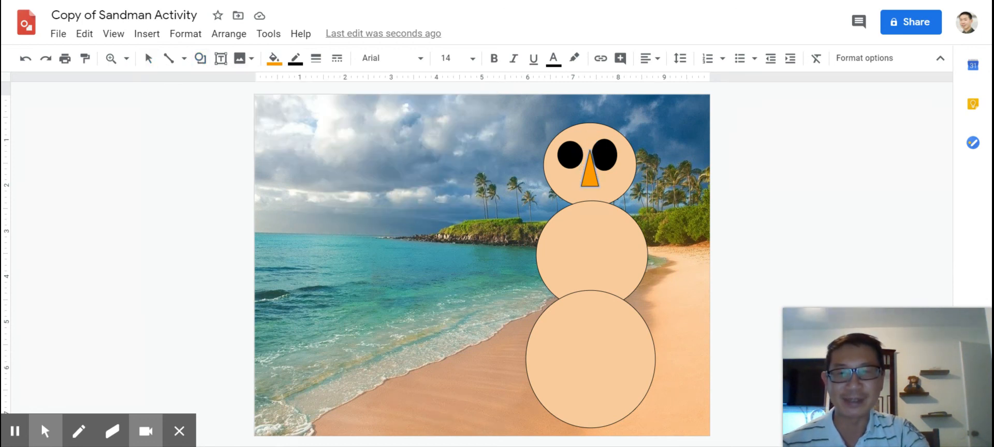
{"action": "left_click_drag", "start_coordinate": [302, 131], "coordinate": [310, 138]}
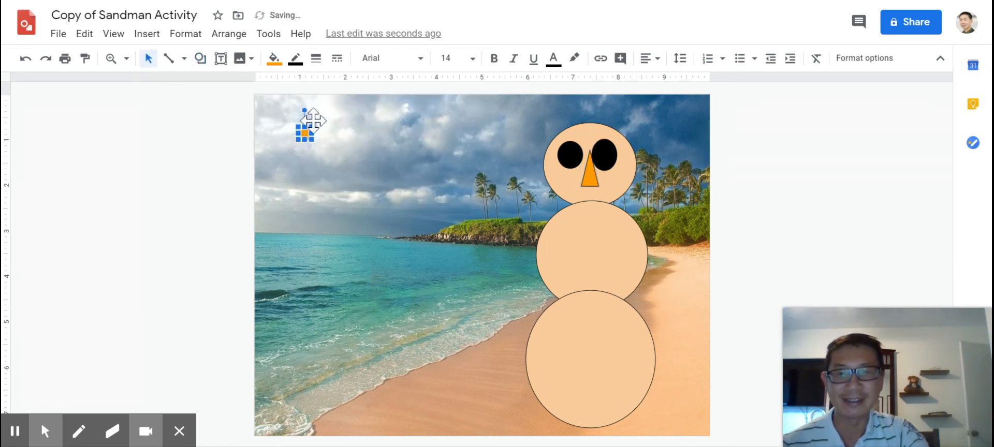
{"action": "left_click", "coordinate": [279, 59]}
{"action": "left_click", "coordinate": [299, 148]}
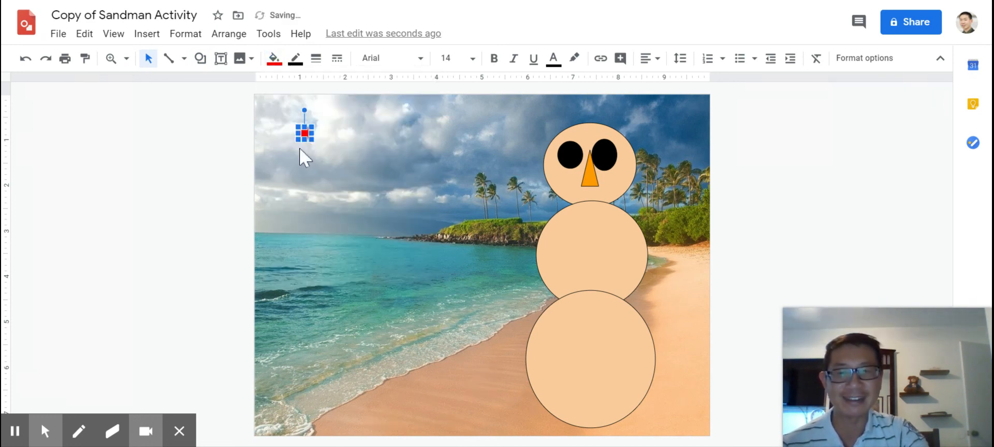
{"action": "left_click_drag", "start_coordinate": [304, 130], "coordinate": [590, 192]}
{"action": "left_click", "coordinate": [792, 189]}
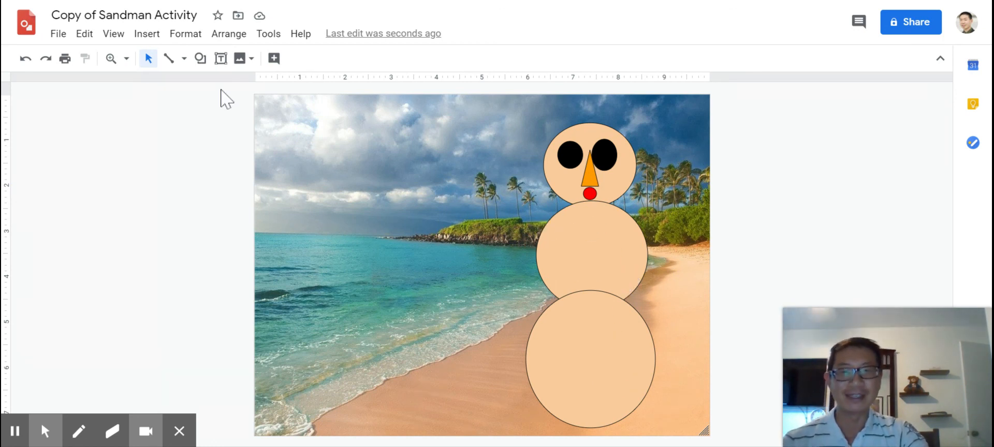
{"action": "left_click", "coordinate": [201, 58]}
{"action": "mouse_move", "coordinate": [210, 83]}
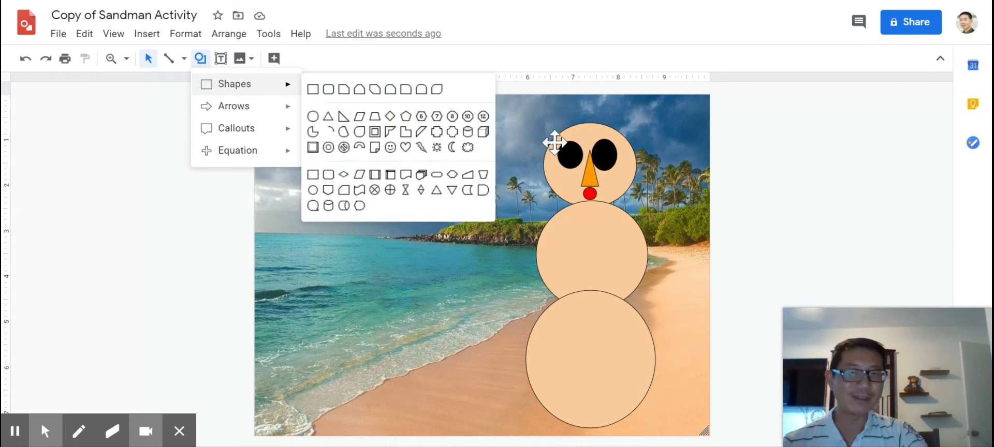
{"action": "left_click", "coordinate": [834, 156]}
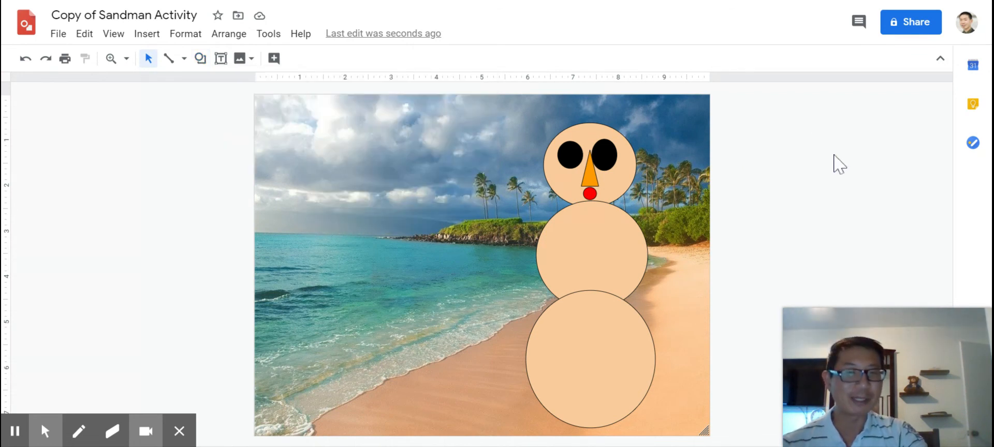
{"action": "left_click", "coordinate": [201, 59]}
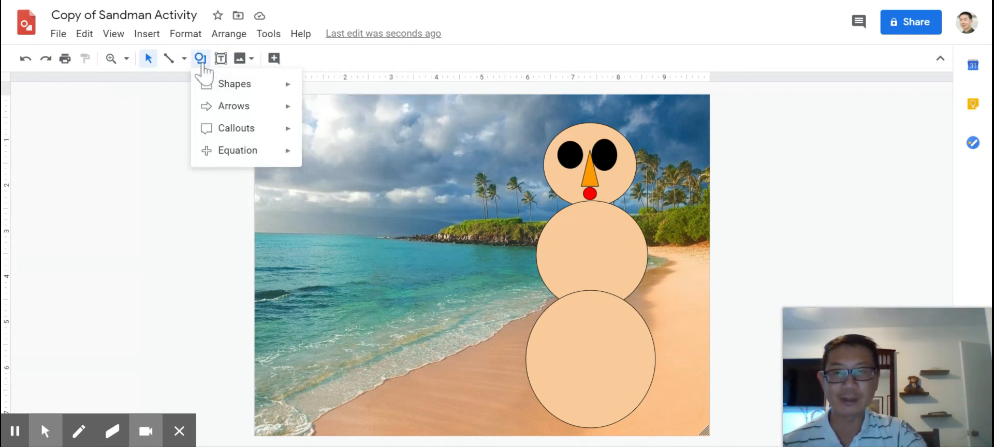
{"action": "left_click", "coordinate": [558, 186]}
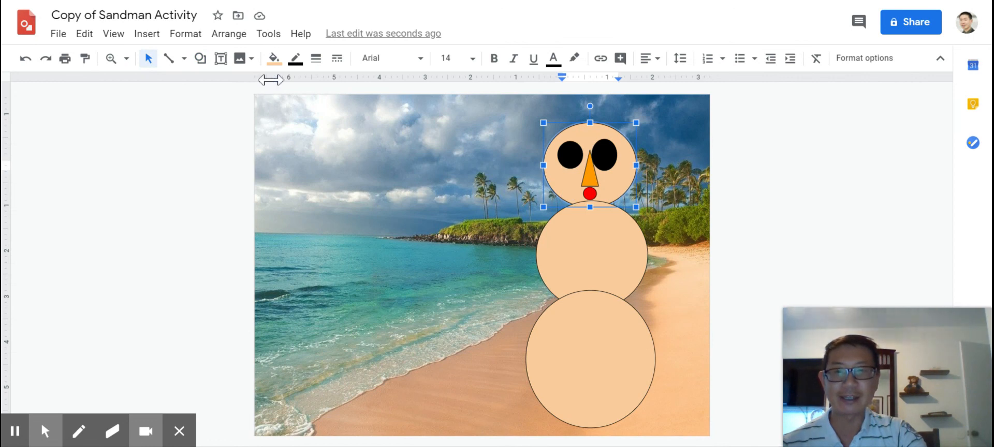